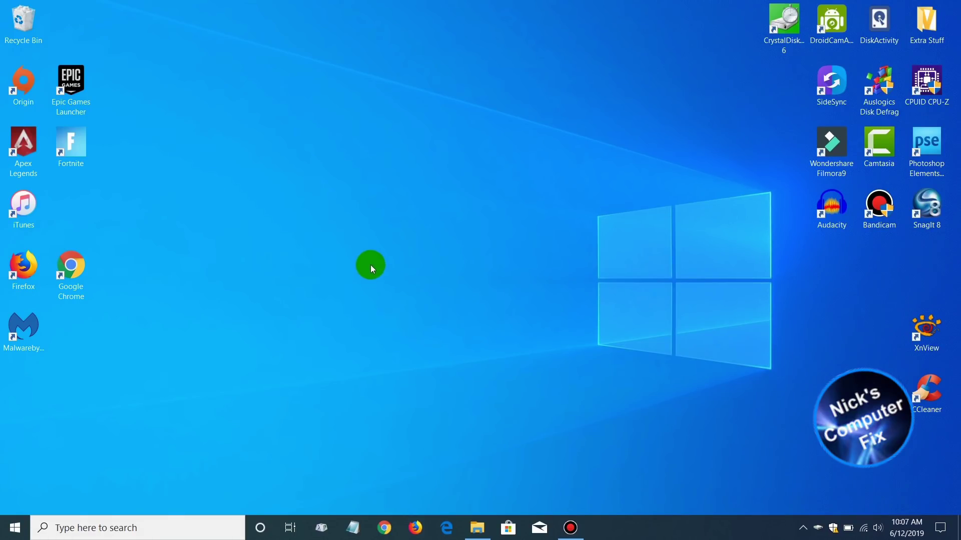
# Bring up the desktop context menu showing View, Sort by and Personalize
pyautogui.rightClick(430, 218)
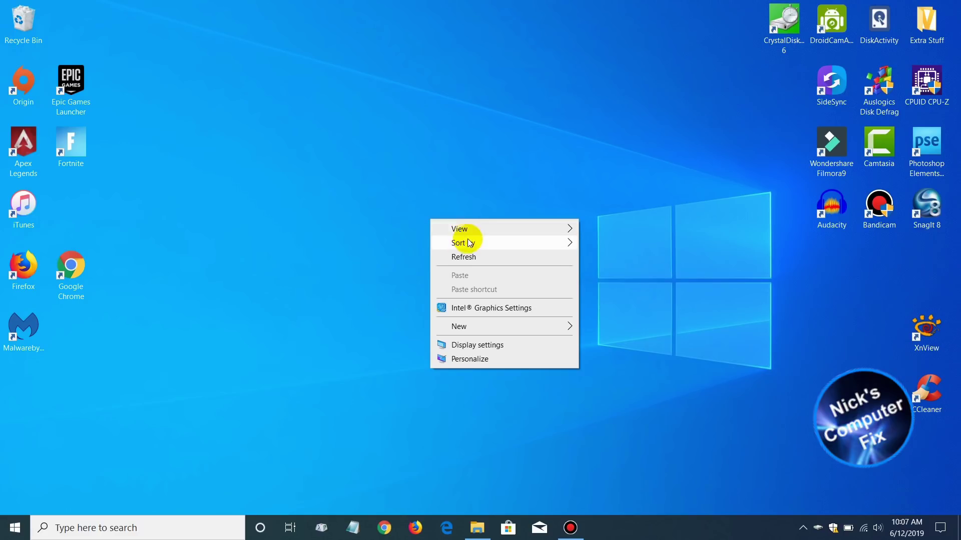
# Keep the first picture, the blue Windows logo, as the background and close Settings
pyautogui.click(474, 361)
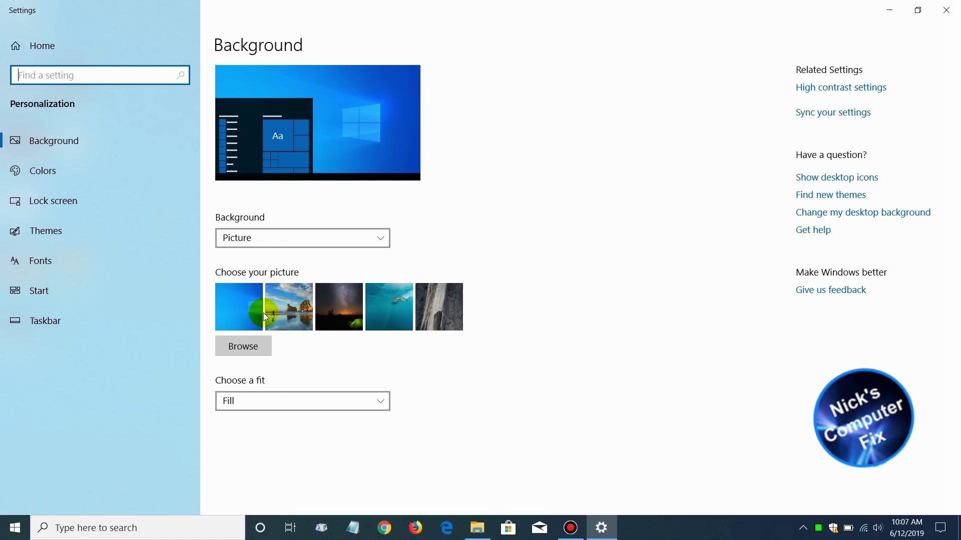
pyautogui.click(256, 326)
pyautogui.click(251, 301)
pyautogui.click(939, 10)
pyautogui.click(500, 98)
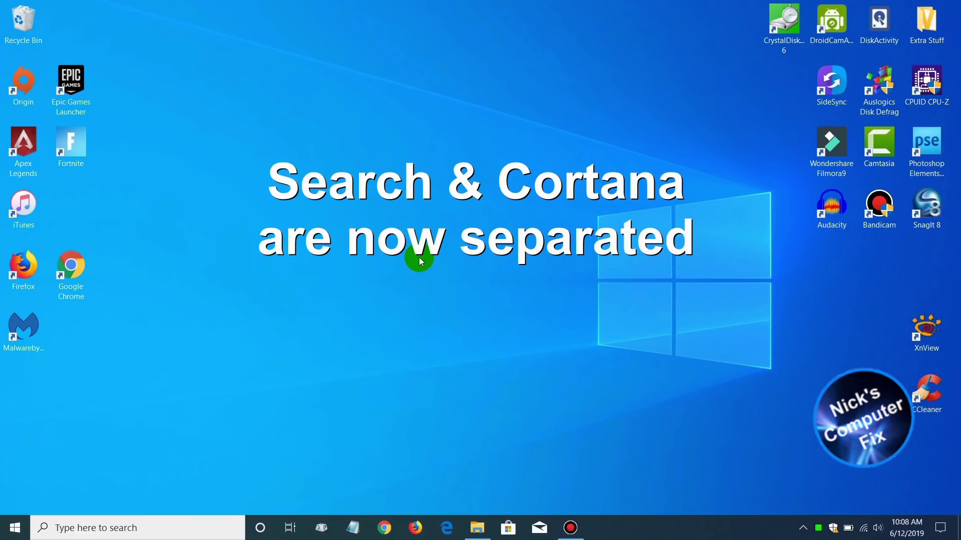
pyautogui.click(120, 530)
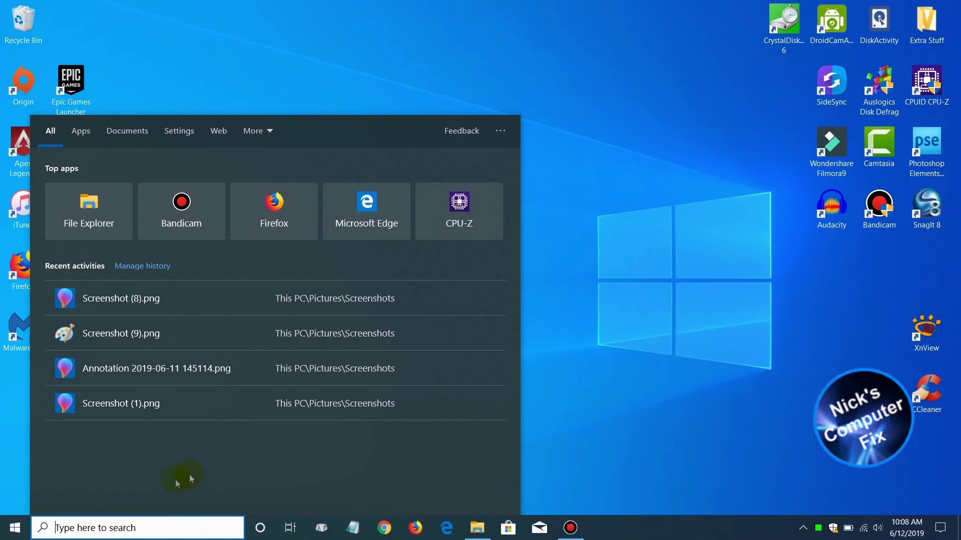
pyautogui.click(257, 528)
pyautogui.click(256, 529)
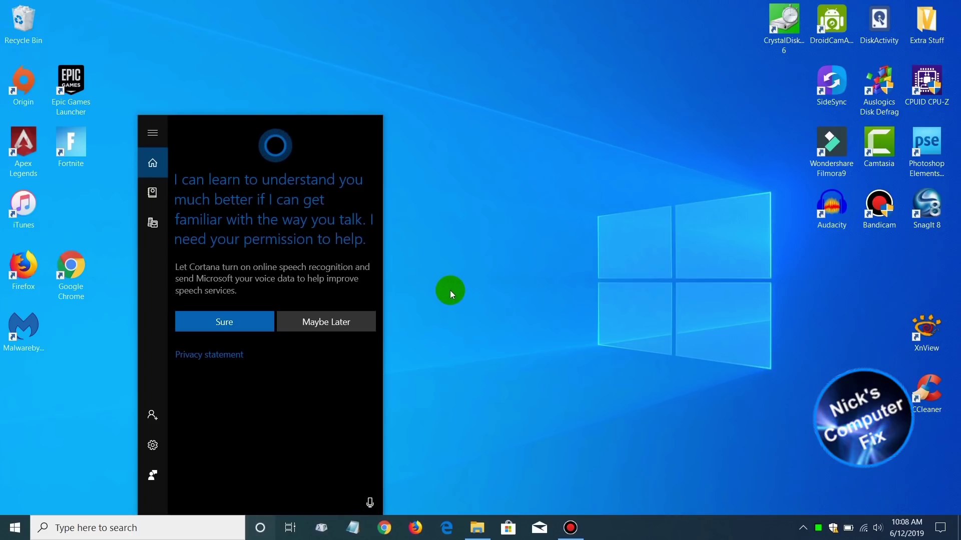
pyautogui.click(449, 290)
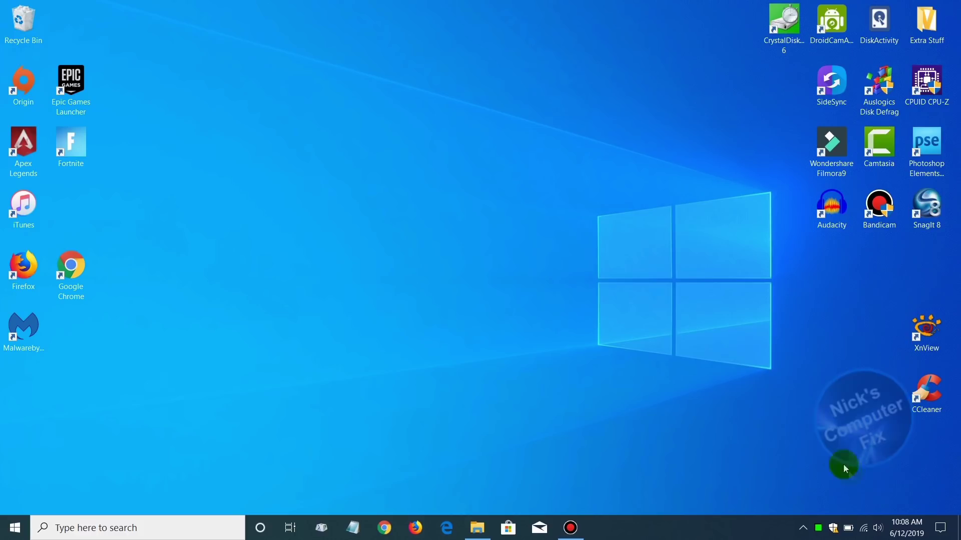
# Drag the Action Center brightness slider down to 40, then dismiss Action Center
pyautogui.click(943, 530)
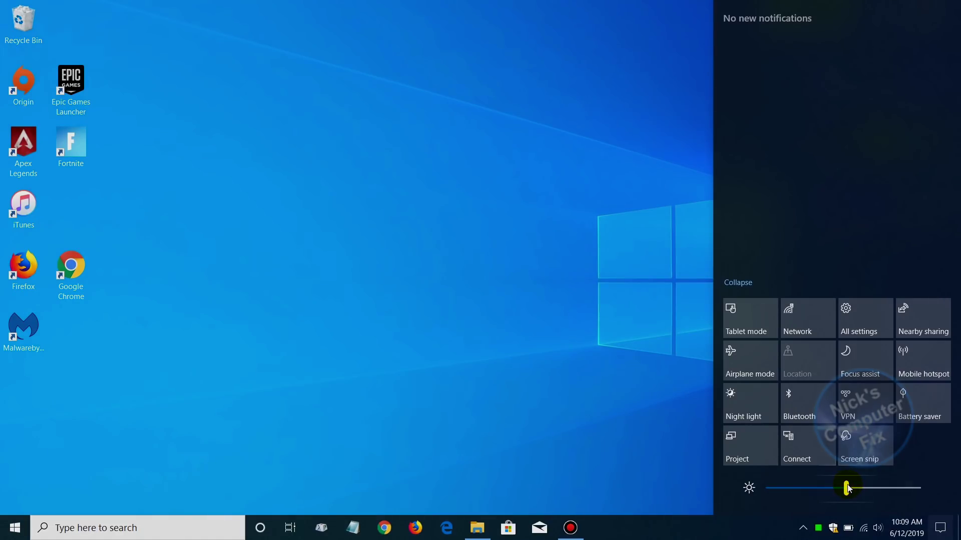
pyautogui.moveTo(845, 488)
pyautogui.mouseDown()
pyautogui.moveTo(793, 488)
pyautogui.moveTo(911, 492)
pyautogui.moveTo(839, 491)
pyautogui.moveTo(848, 489)
pyautogui.mouseUp()
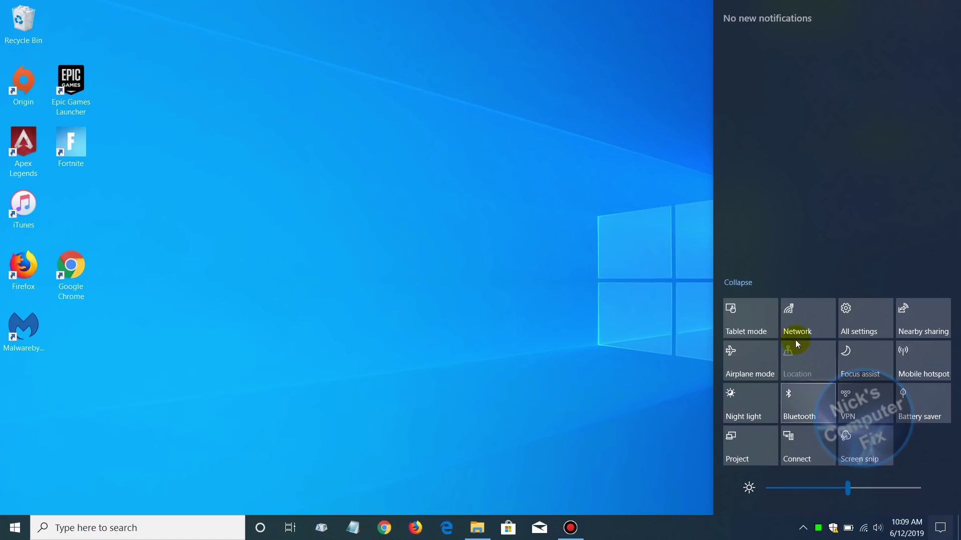
pyautogui.click(422, 310)
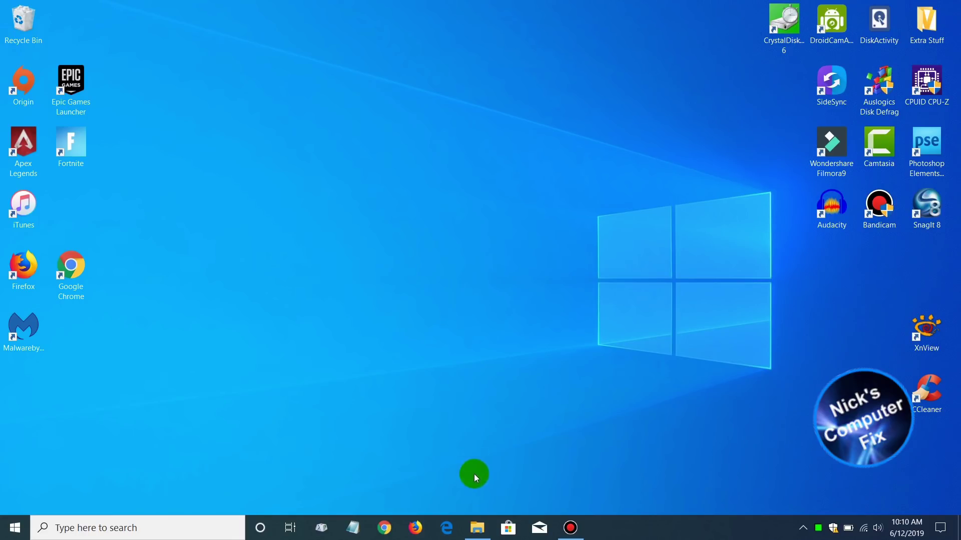
# Take a Fullscreen Snip of the Pictures folder window, then close File Explorer
pyautogui.click(476, 528)
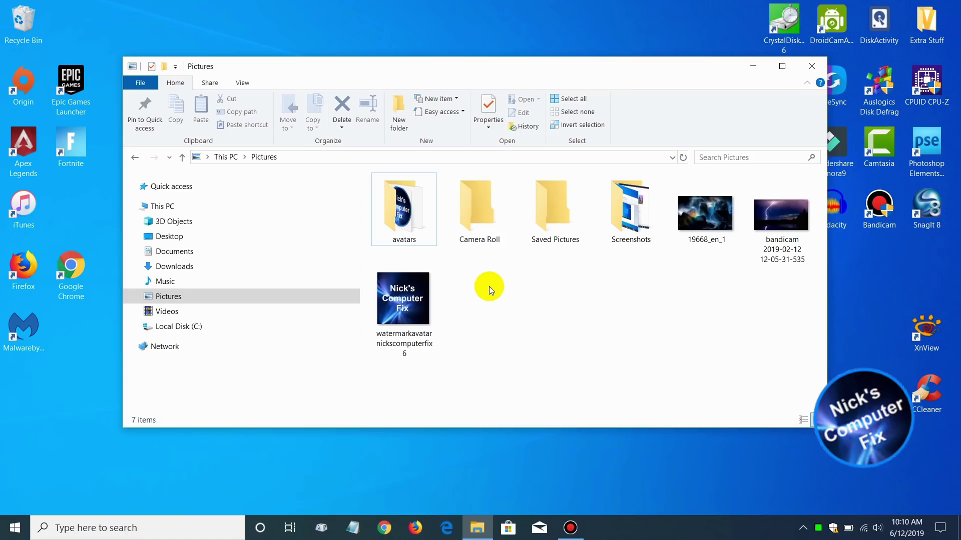
pyautogui.press('super+shift+s')
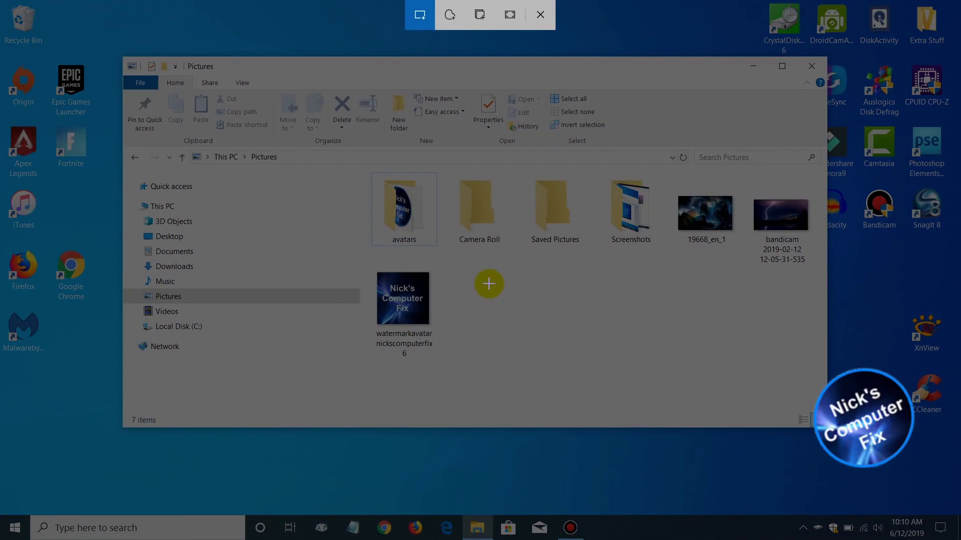
pyautogui.click(420, 17)
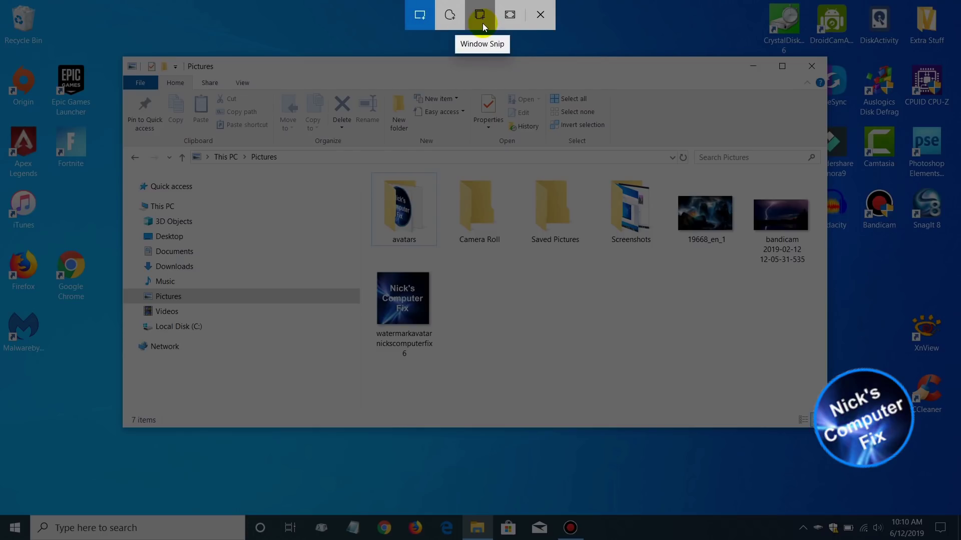
pyautogui.click(510, 20)
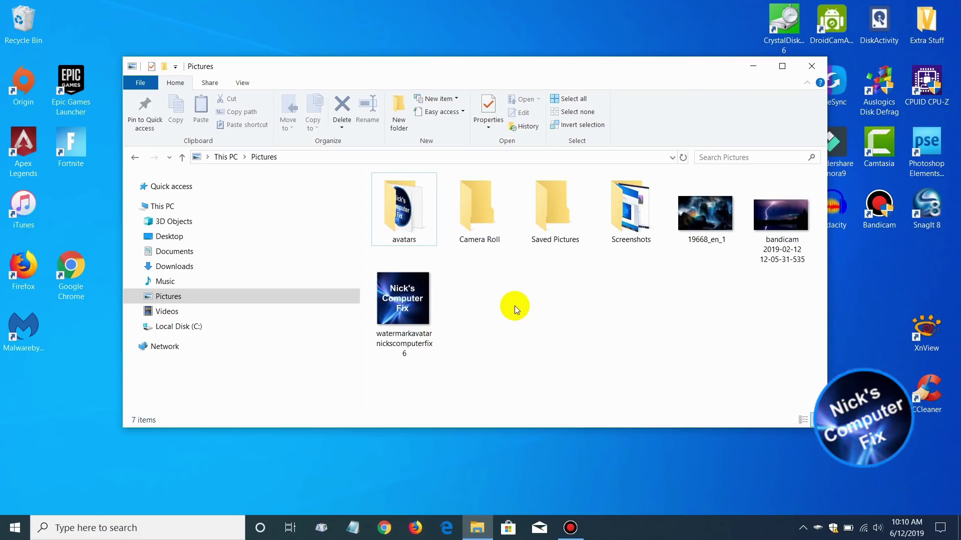
pyautogui.click(816, 67)
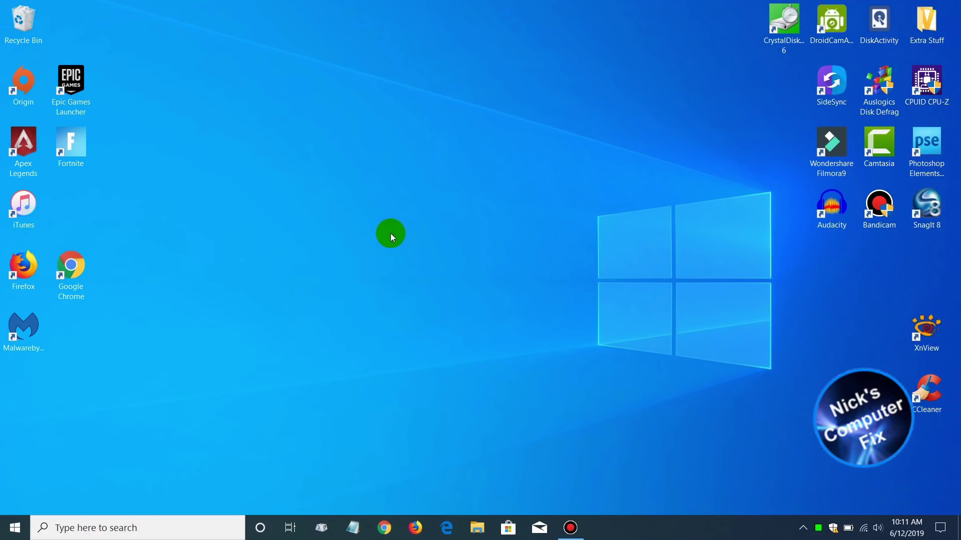
# Open Settings from Start, view Search's Permissions & History page, then return home
pyautogui.click(8, 529)
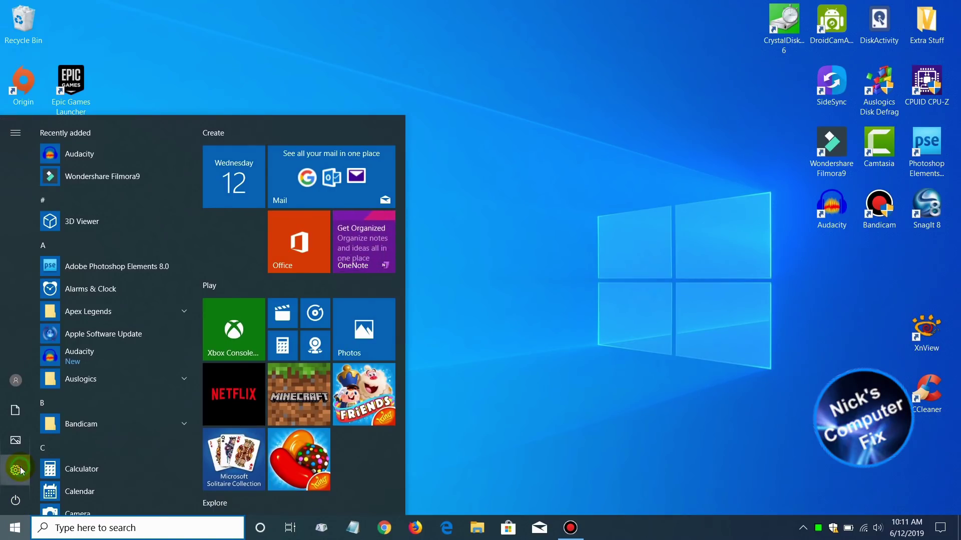
pyautogui.click(20, 470)
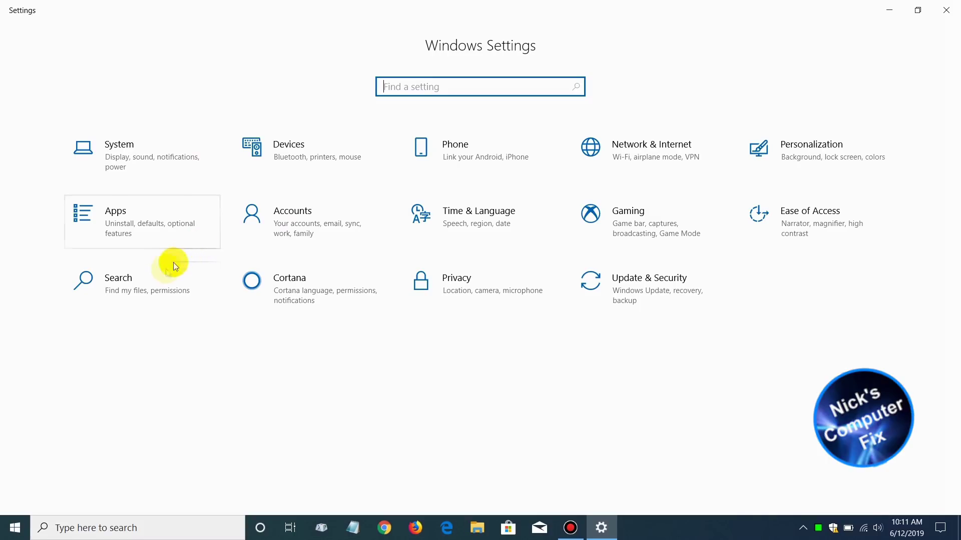
pyautogui.click(154, 292)
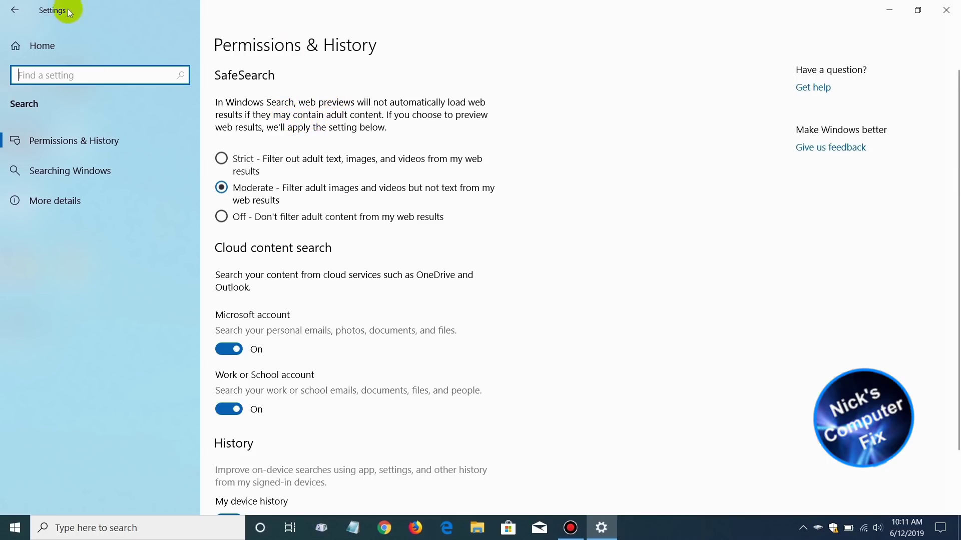
pyautogui.click(14, 11)
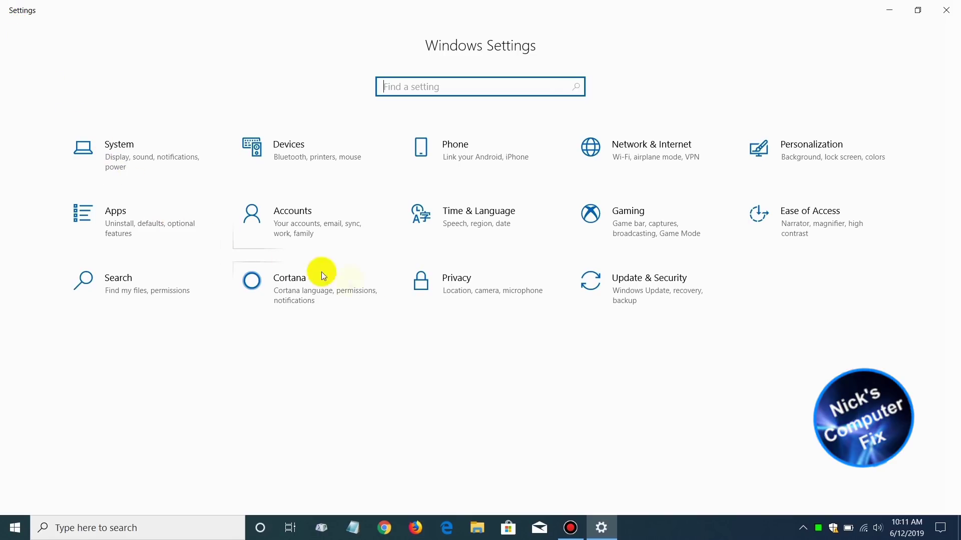
# Check the Update & Security page shows the PC is up to date, then close Settings
pyautogui.click(633, 294)
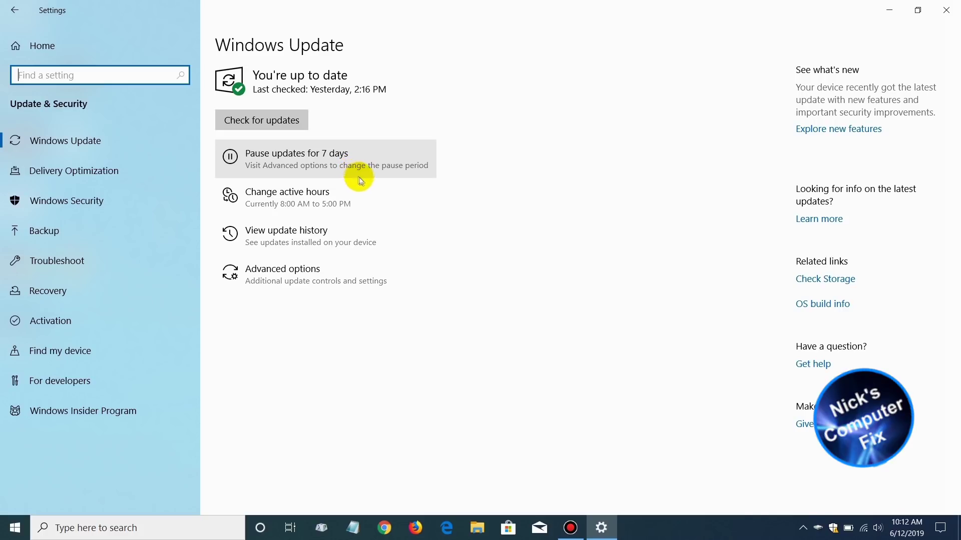
pyautogui.click(948, 11)
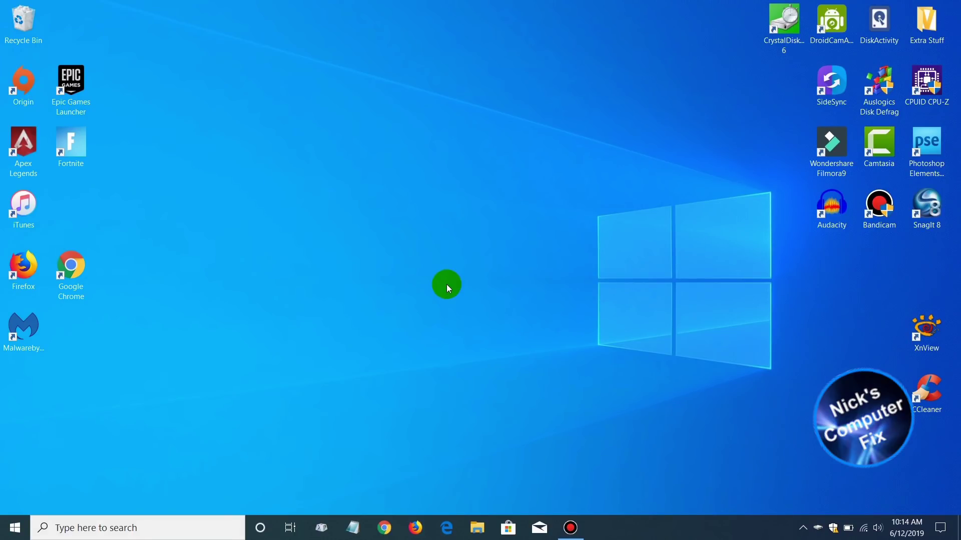
# Open the emoji panel with Win+., browse Kaomoji and Symbols, return to Emoji, then close it
pyautogui.press('super+period')
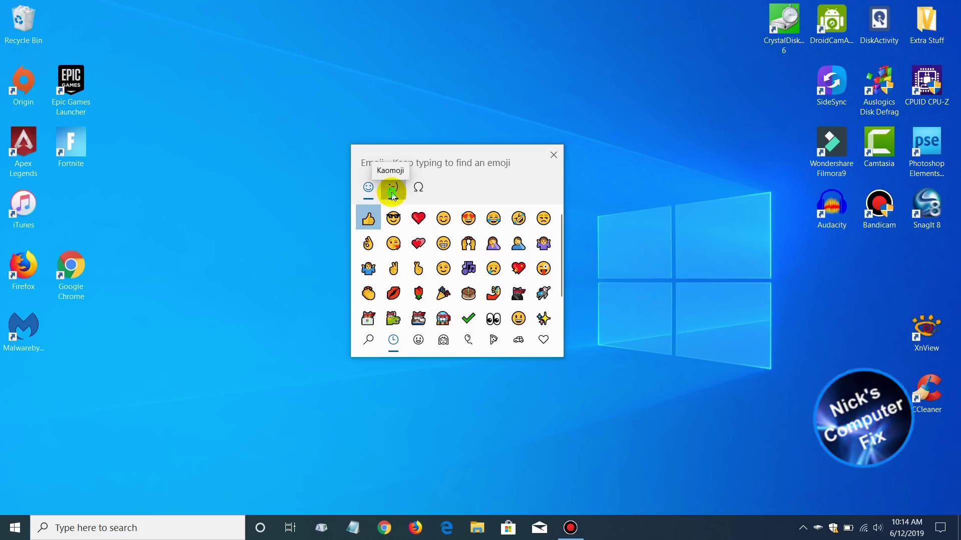
pyautogui.click(392, 193)
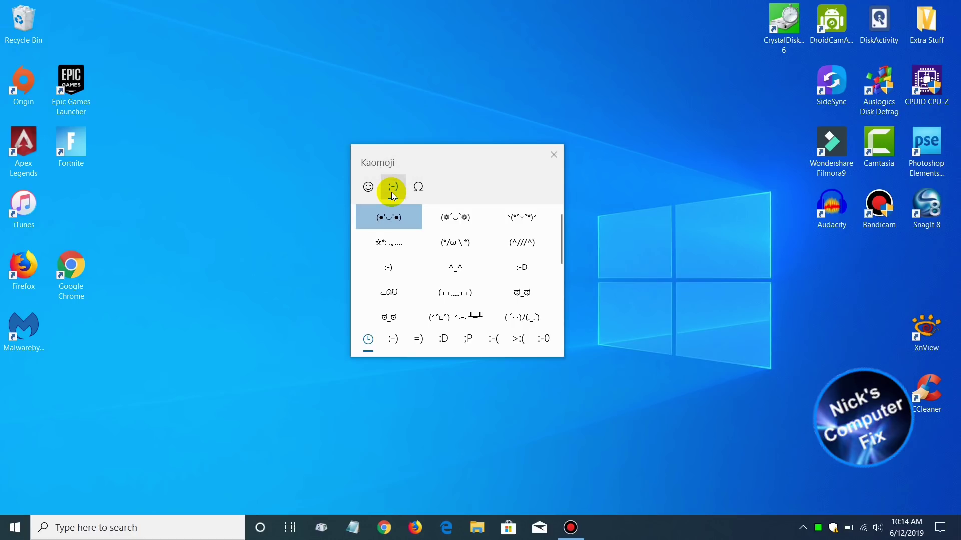
pyautogui.click(395, 196)
pyautogui.click(420, 192)
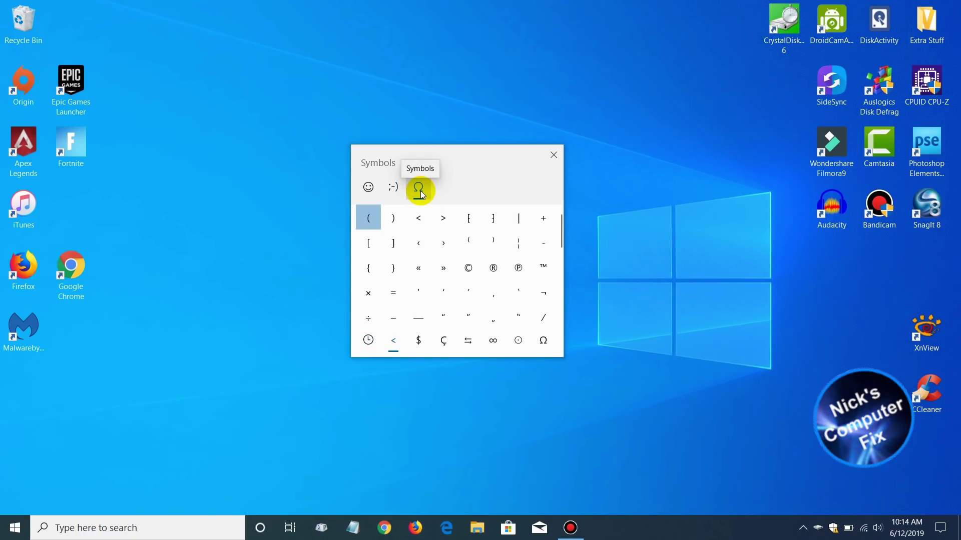
pyautogui.click(373, 190)
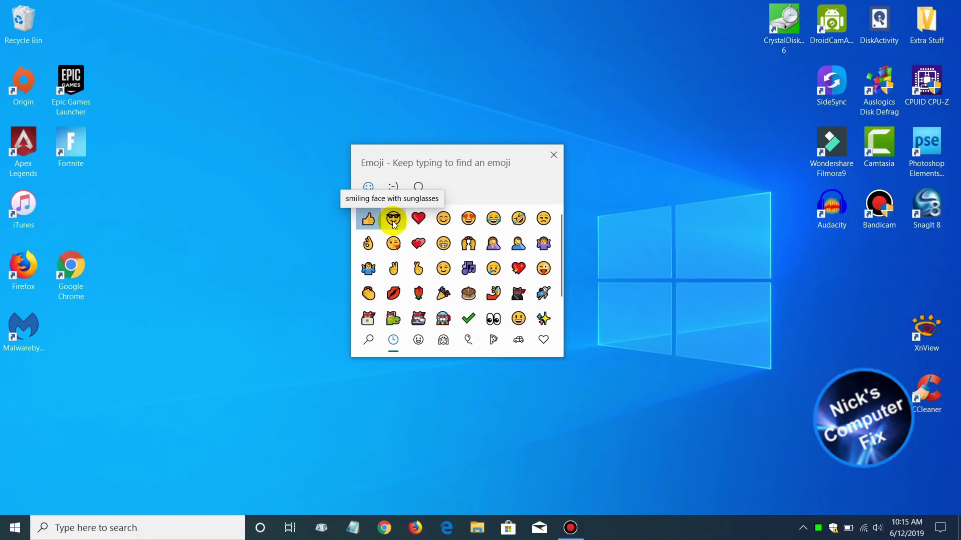
pyautogui.click(557, 158)
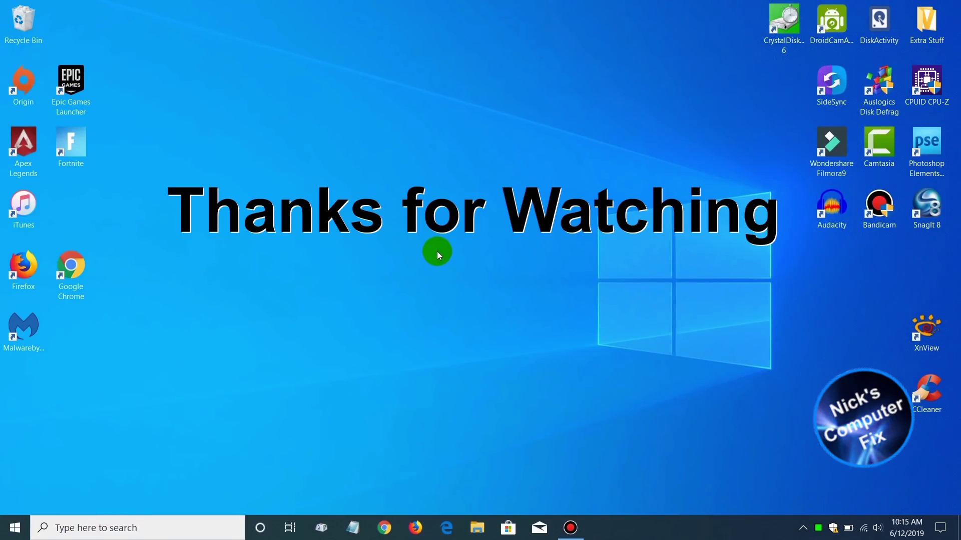